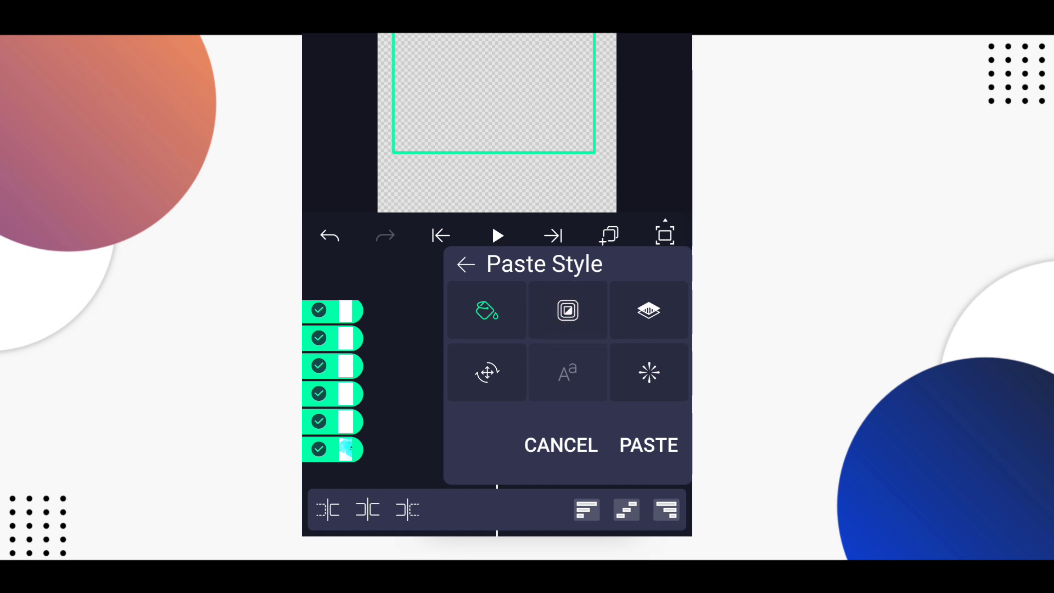
Step: Paste the photo fill onto all Group 1 layers, then return to the main timeline at Group 2
left_click(649, 445)
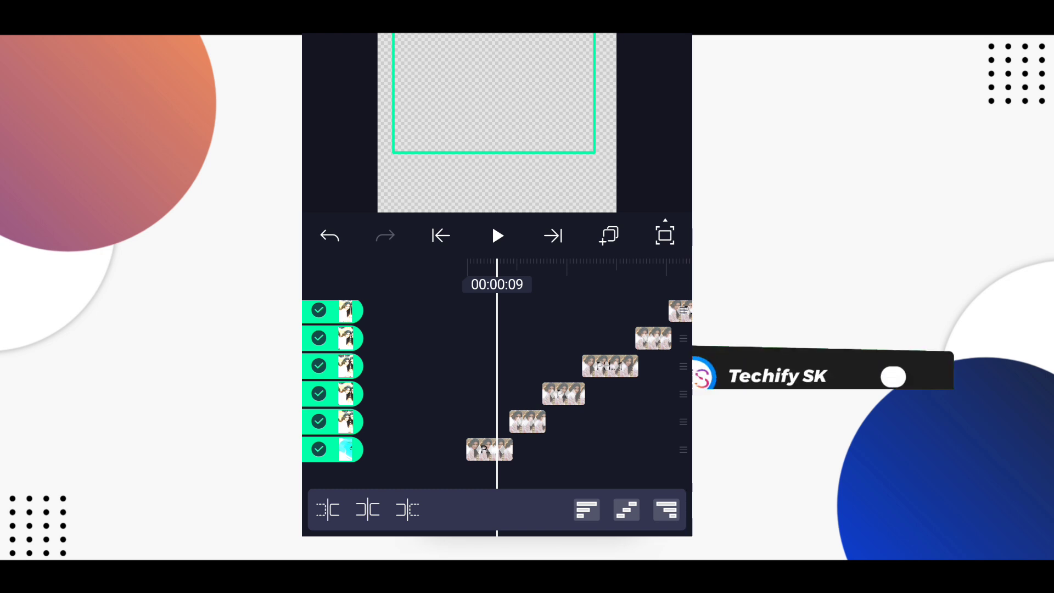
mouse_move(527, 424)
left_mouse_down()
mouse_move(562, 422)
mouse_move(477, 444)
mouse_move(552, 430)
left_mouse_up()
left_click(444, 370)
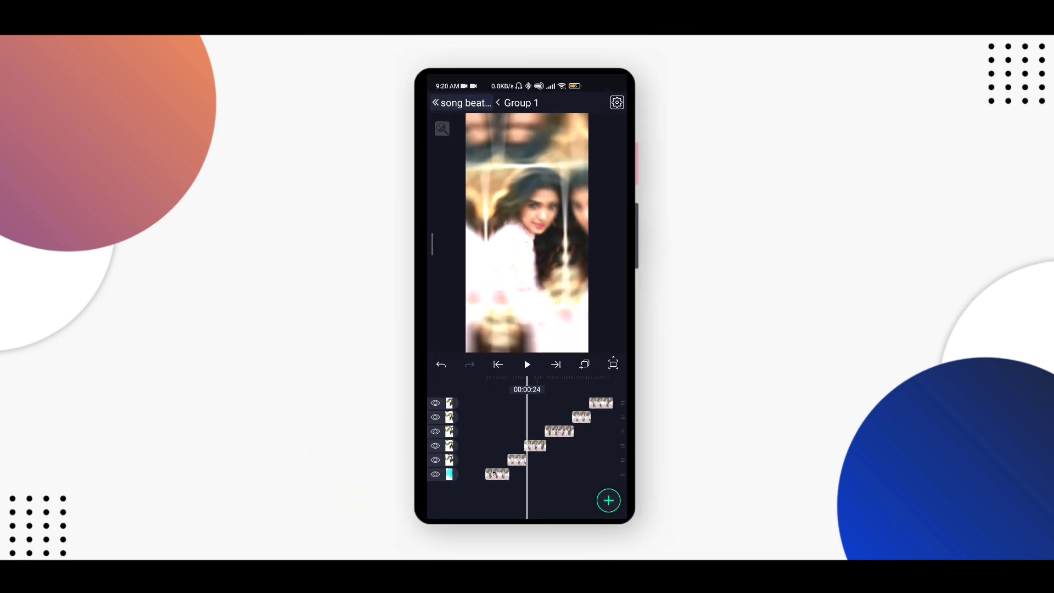
left_click(437, 102)
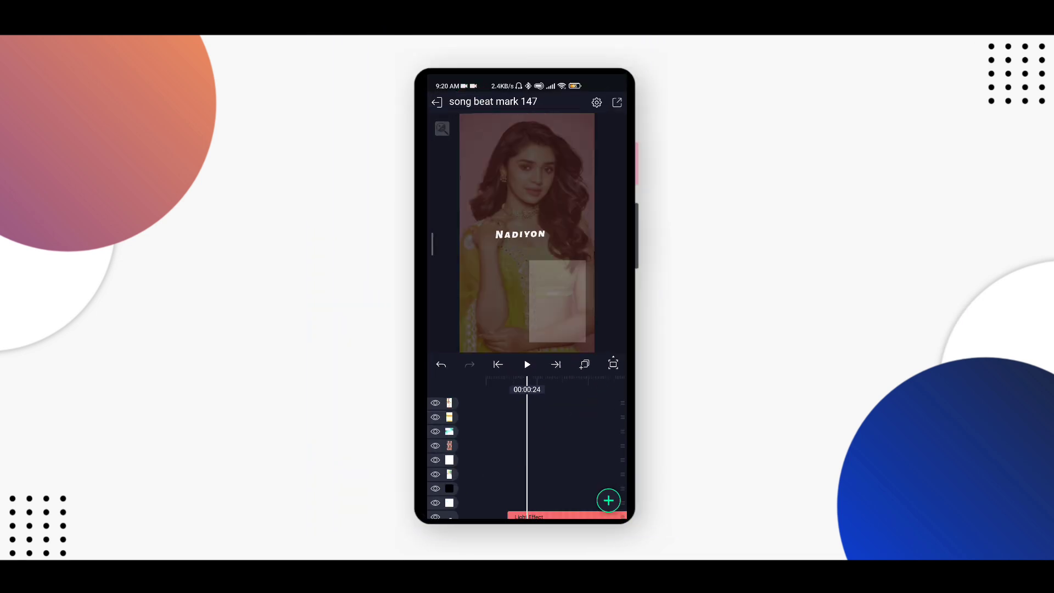
scroll(527, 445, "down", 3)
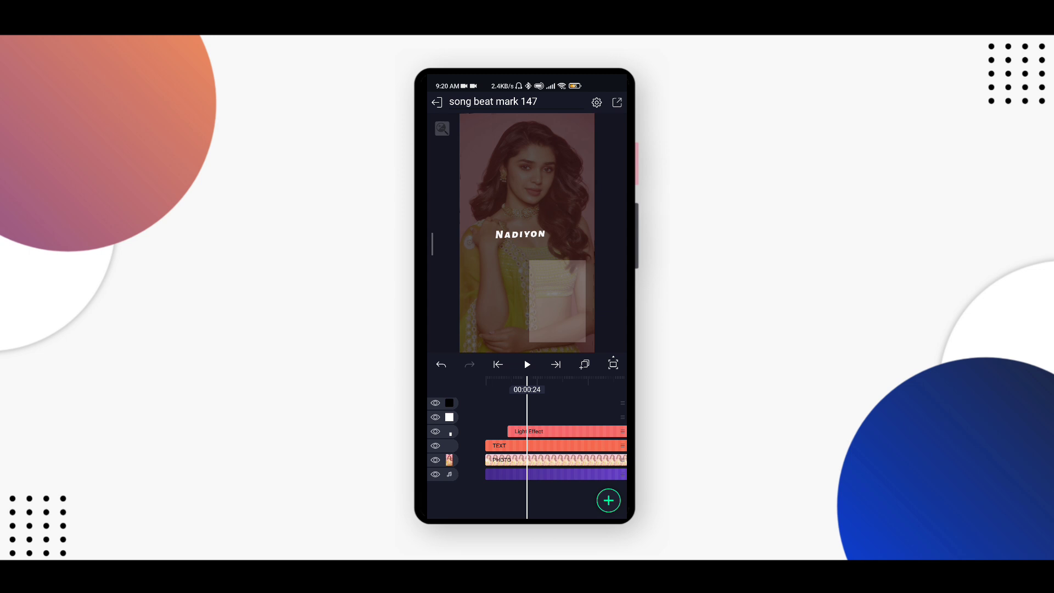
mouse_move(495, 486)
left_mouse_down()
mouse_move(533, 474)
mouse_move(560, 502)
mouse_move(579, 467)
mouse_move(494, 478)
left_mouse_up()
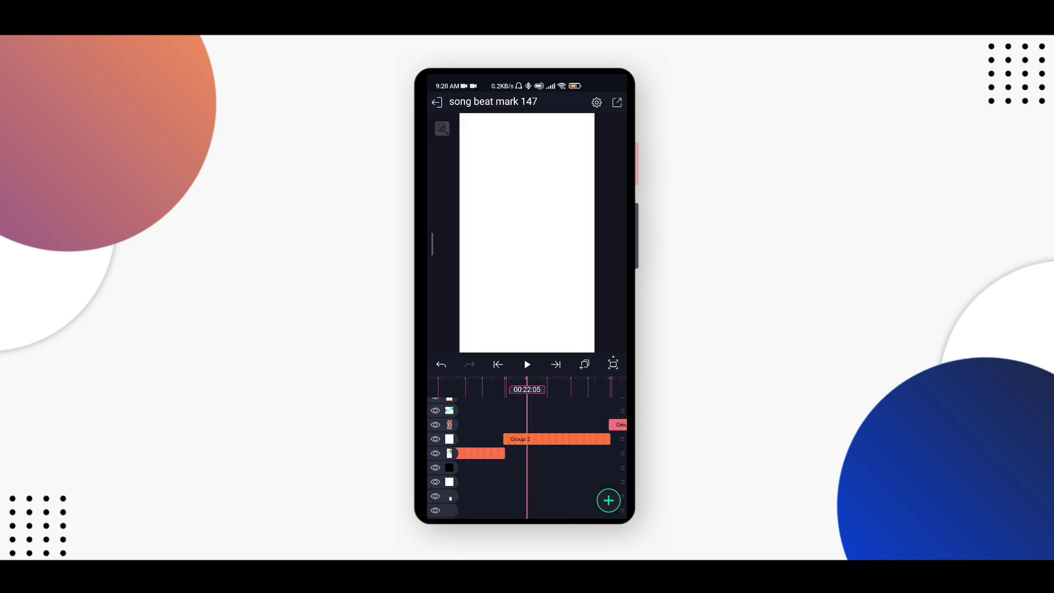
Step: Inside Group 2, fill the first photo layer with the pink-dress image
left_click(556, 439)
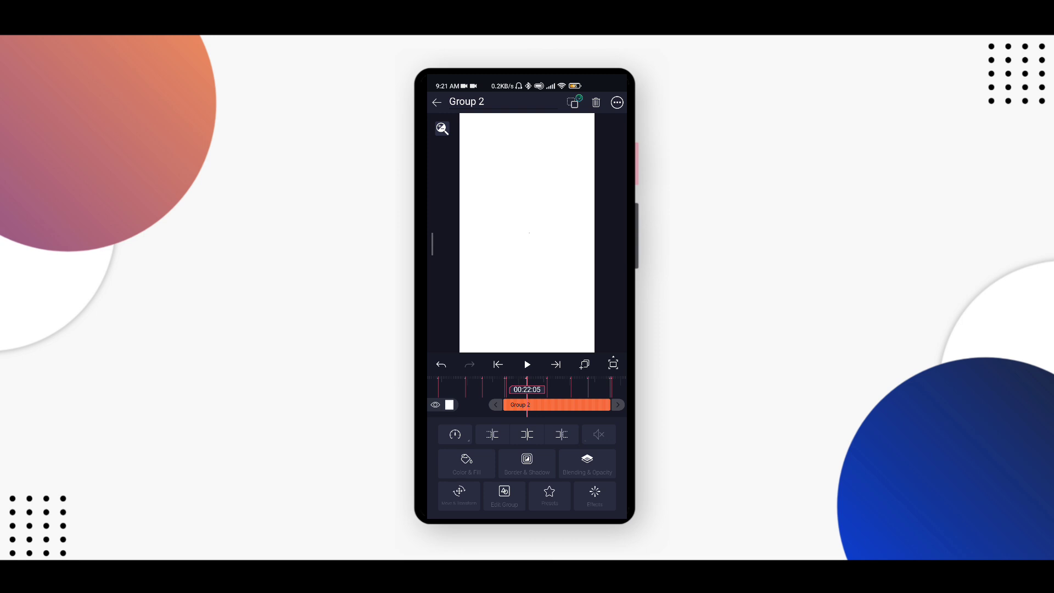
left_click(504, 494)
left_click_drag(504, 469, 576, 465)
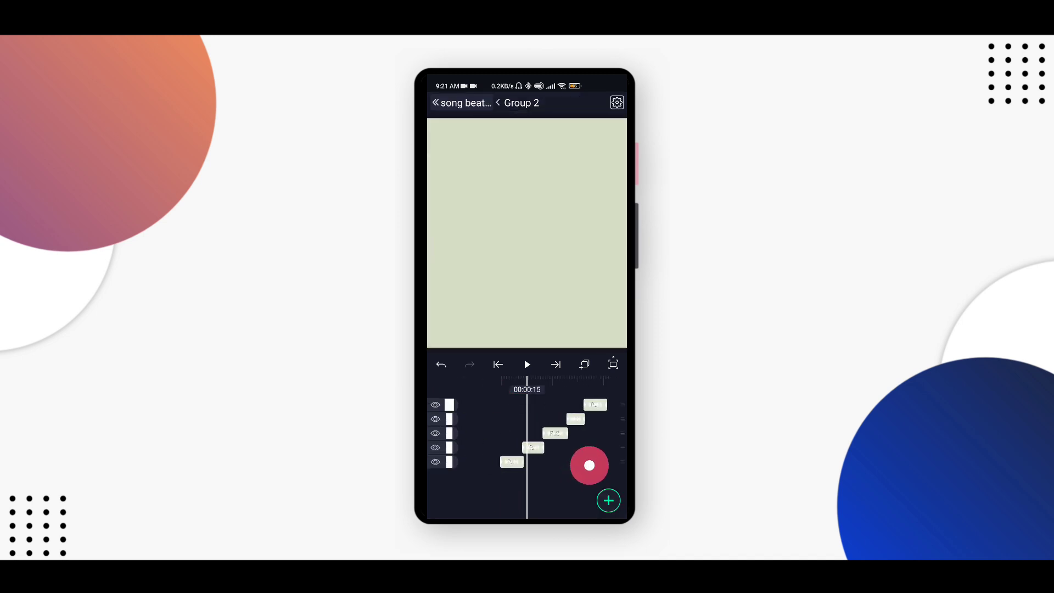
left_click(535, 460)
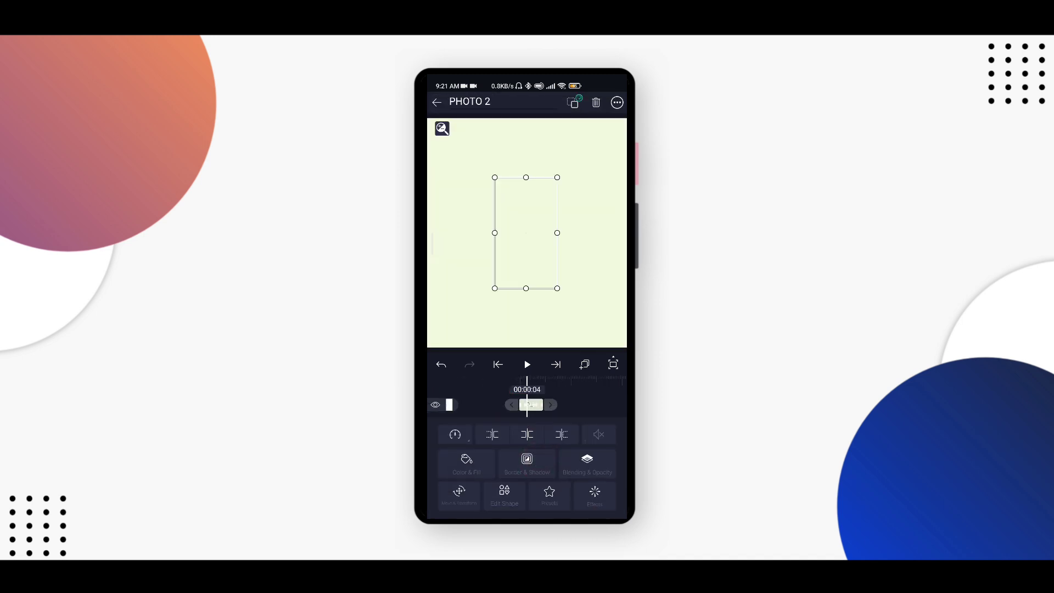
left_click(467, 461)
left_click(564, 455)
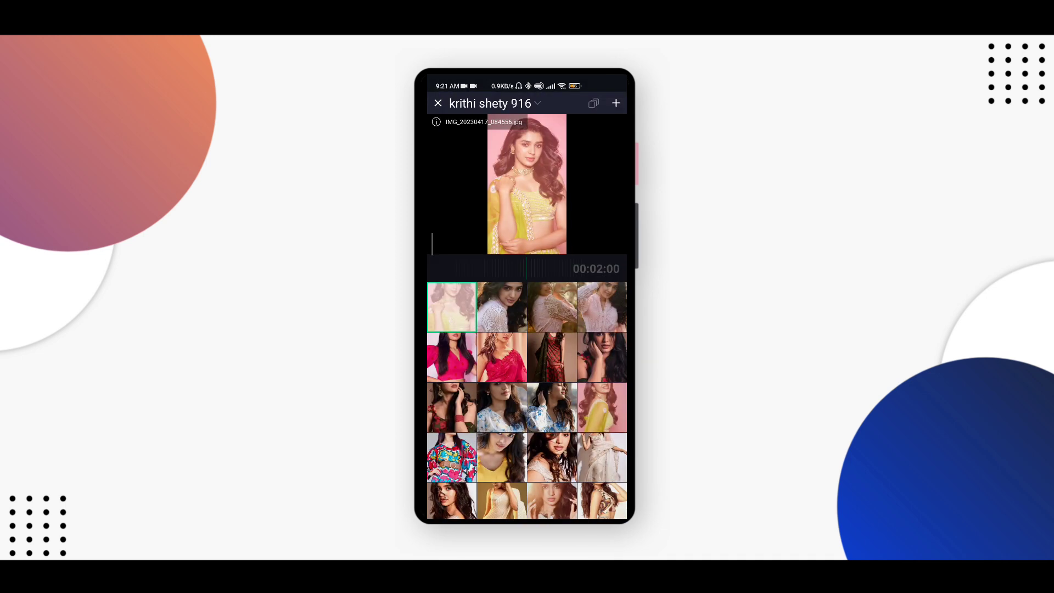
left_click(451, 357)
left_click(616, 102)
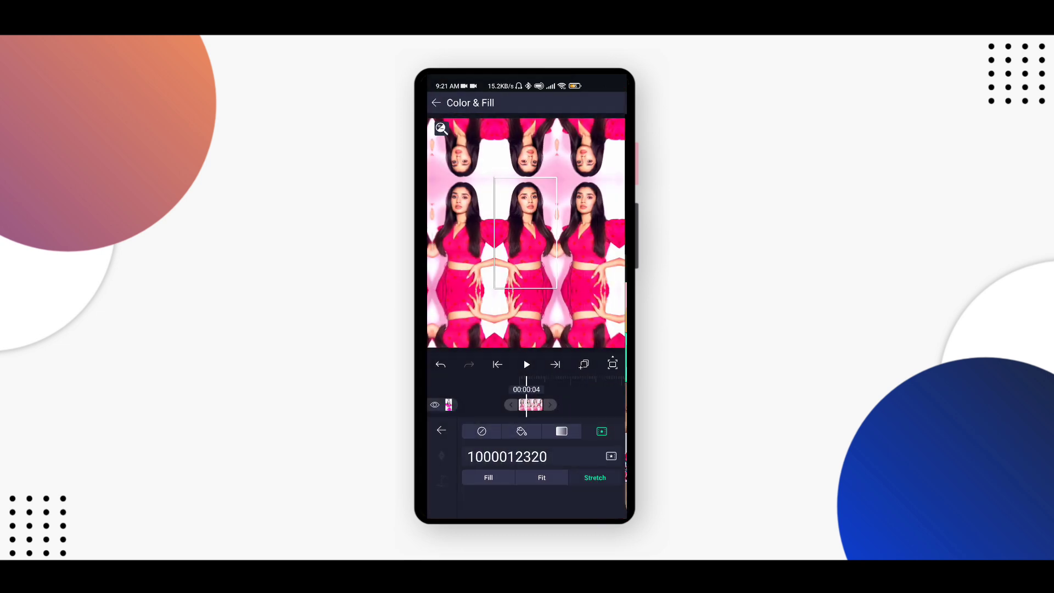
Step: Copy the pink-dress layer with its style and select all five Group 2 layers
left_click(585, 365)
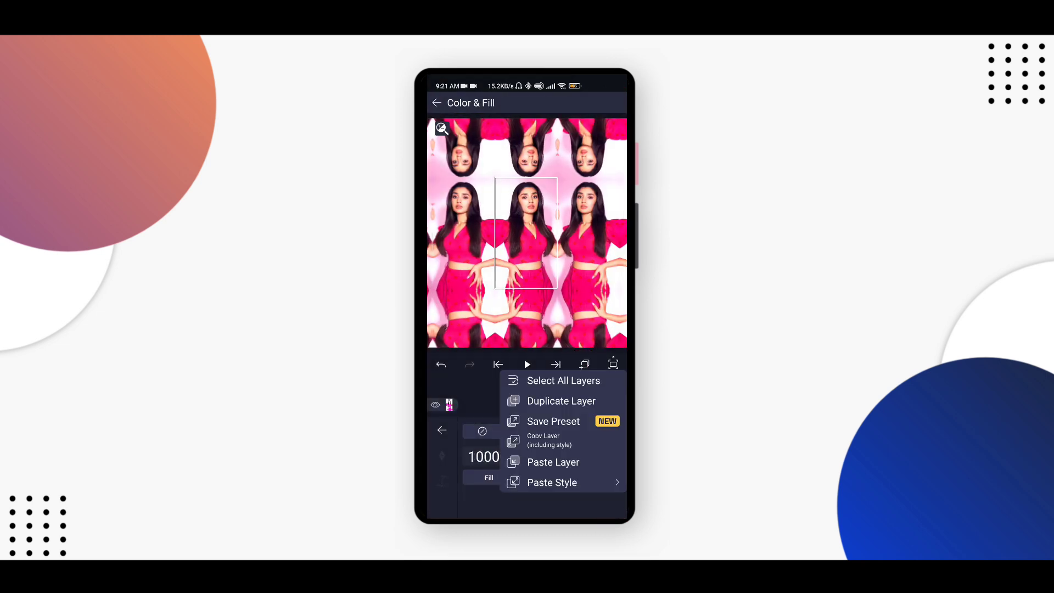
left_click(539, 440)
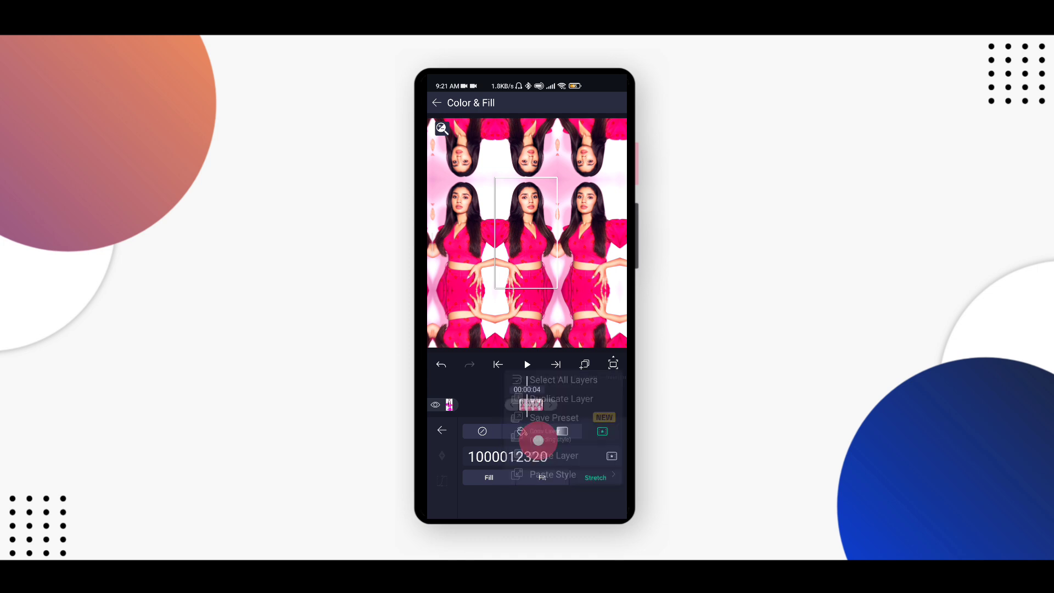
left_click(585, 363)
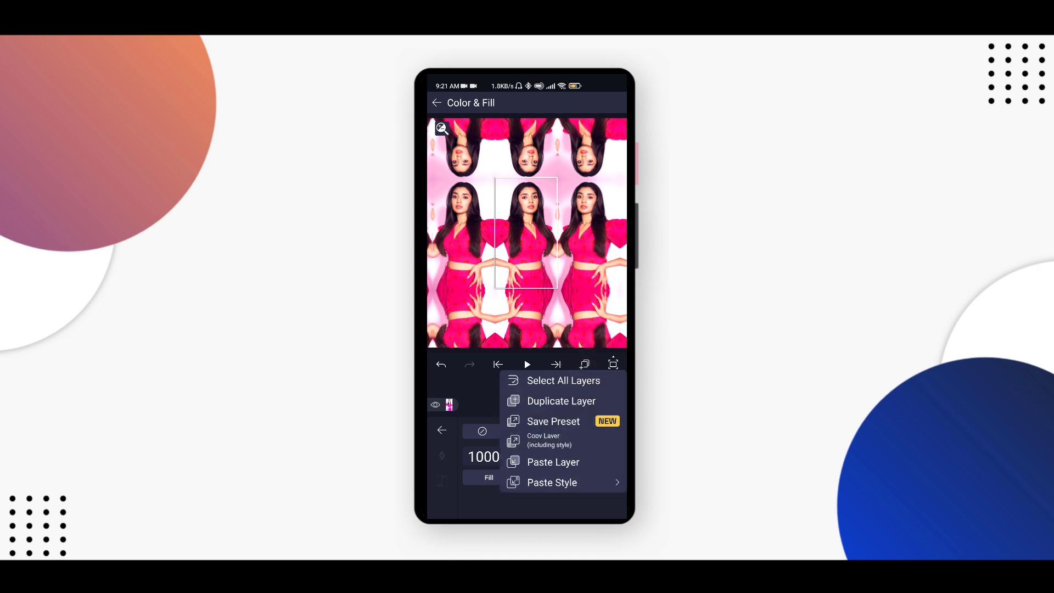
left_click(564, 381)
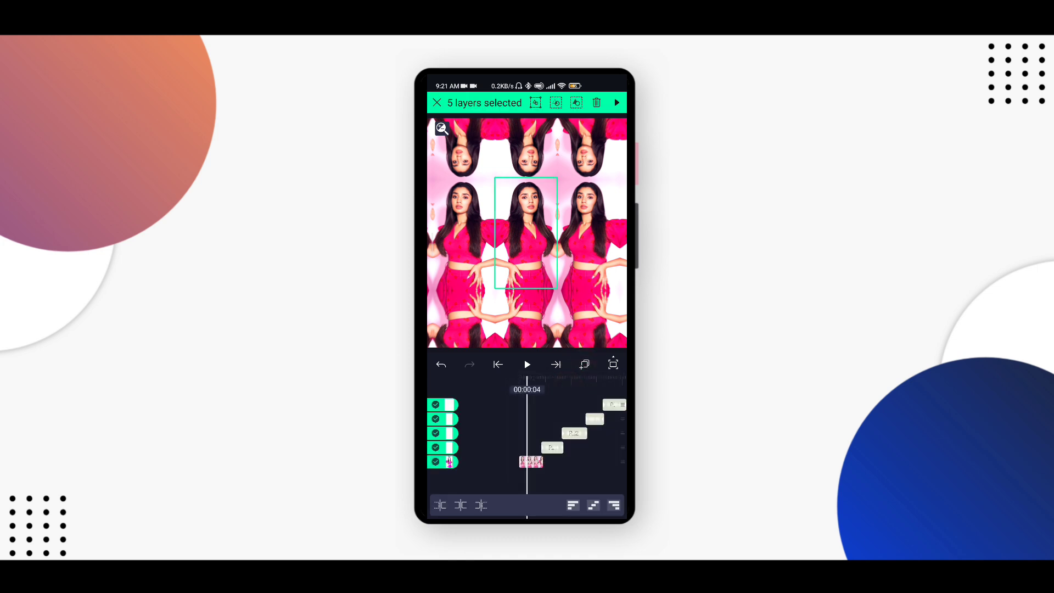
Step: Paste only the fill style from the pink-dress layer onto the five selected layers
left_click(584, 365)
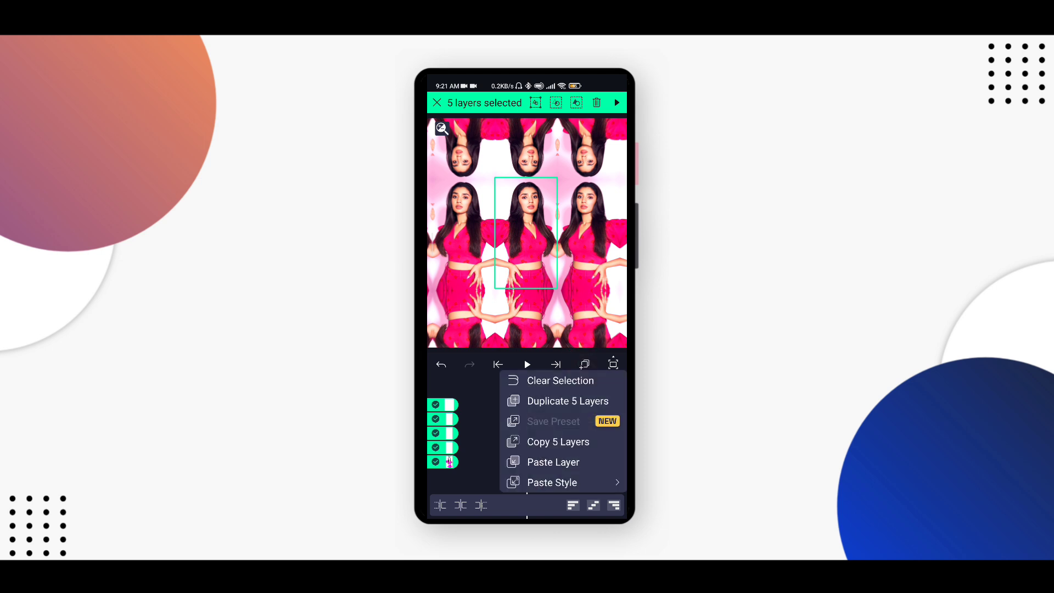
left_click(552, 483)
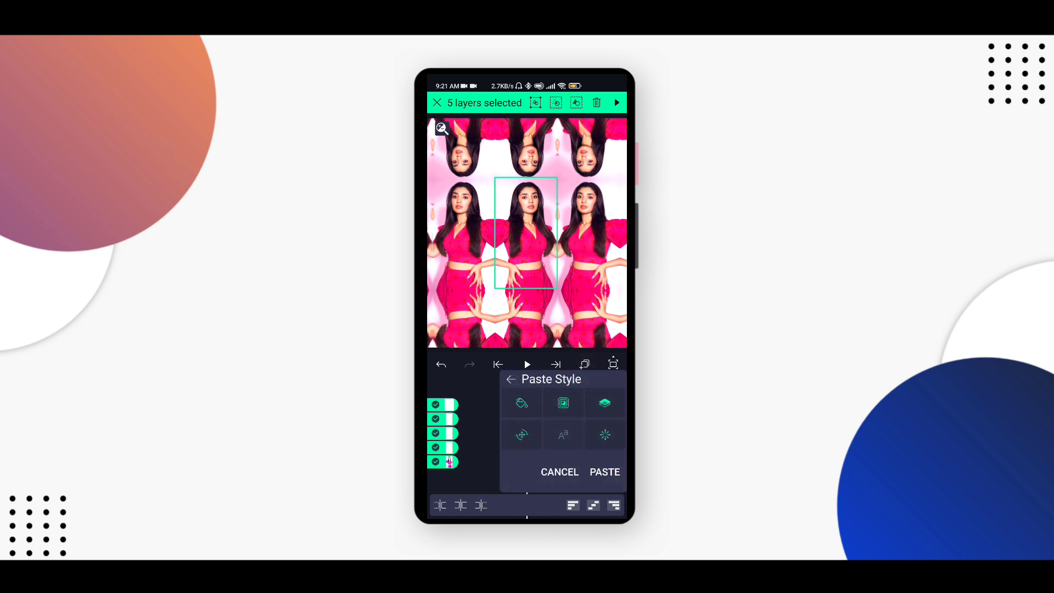
left_click(604, 434)
left_click(522, 435)
left_click(604, 403)
left_click(563, 403)
left_click(604, 471)
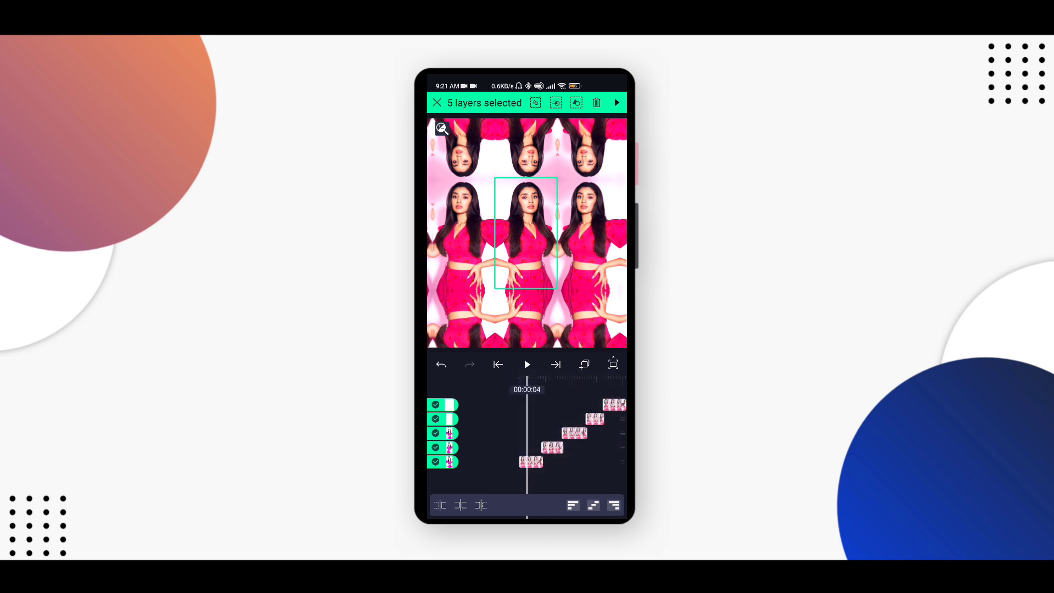
Step: Deselect the layers, exit Group 2, review the main timeline, and close song beat mark 147
left_click(494, 437)
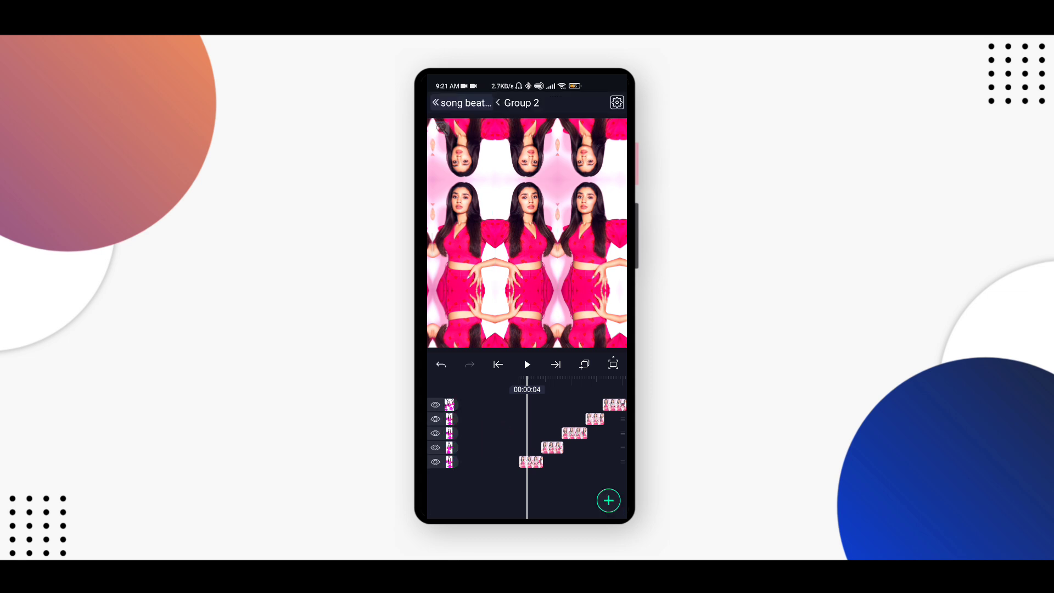
left_click(462, 103)
left_click(583, 373)
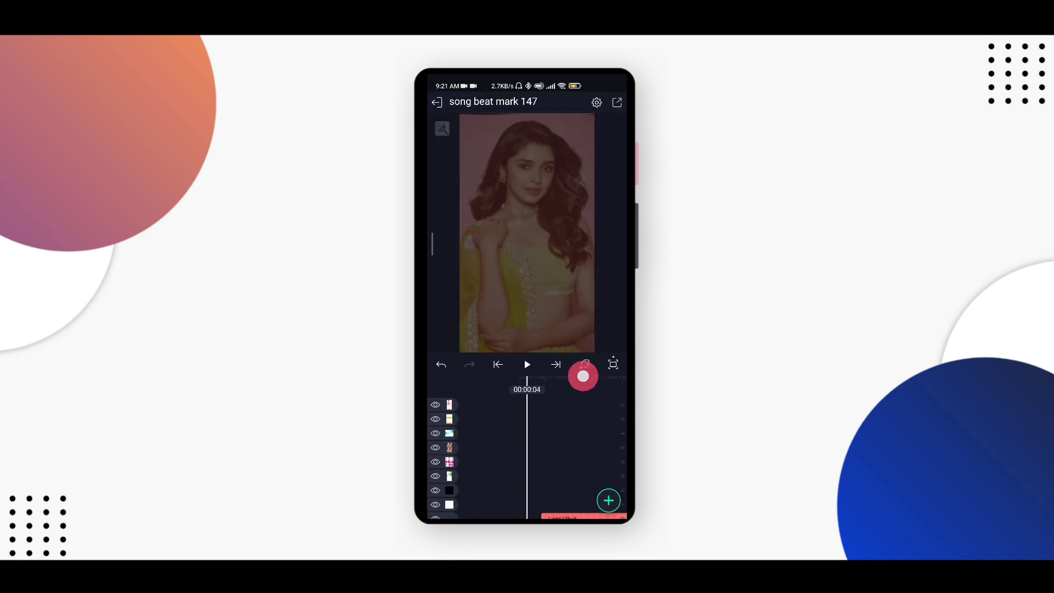
left_click_drag(477, 494, 556, 449)
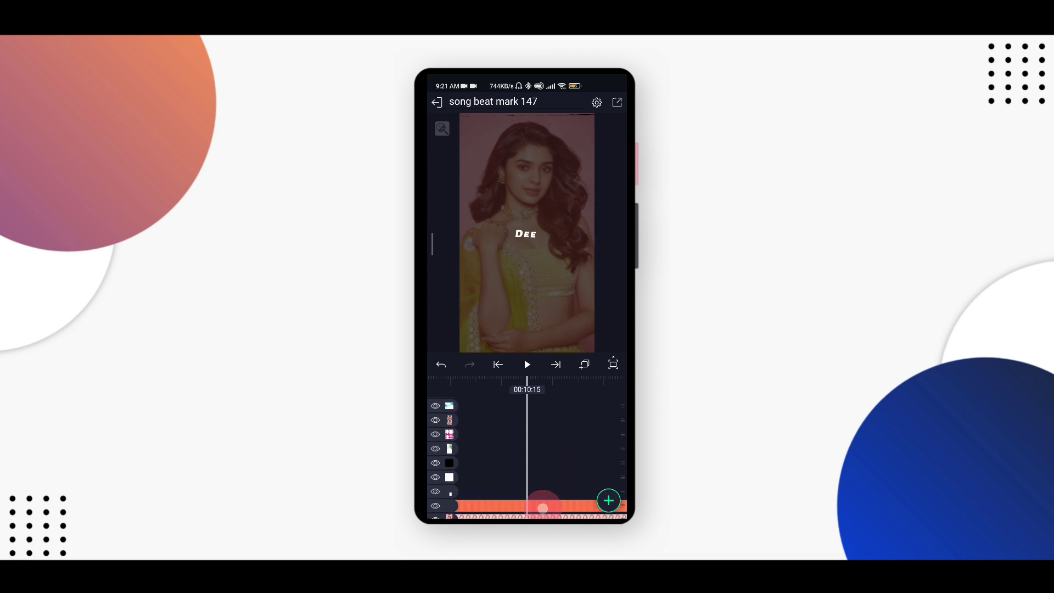
mouse_move(549, 510)
left_mouse_down()
mouse_move(532, 478)
mouse_move(494, 469)
mouse_move(549, 463)
left_mouse_up()
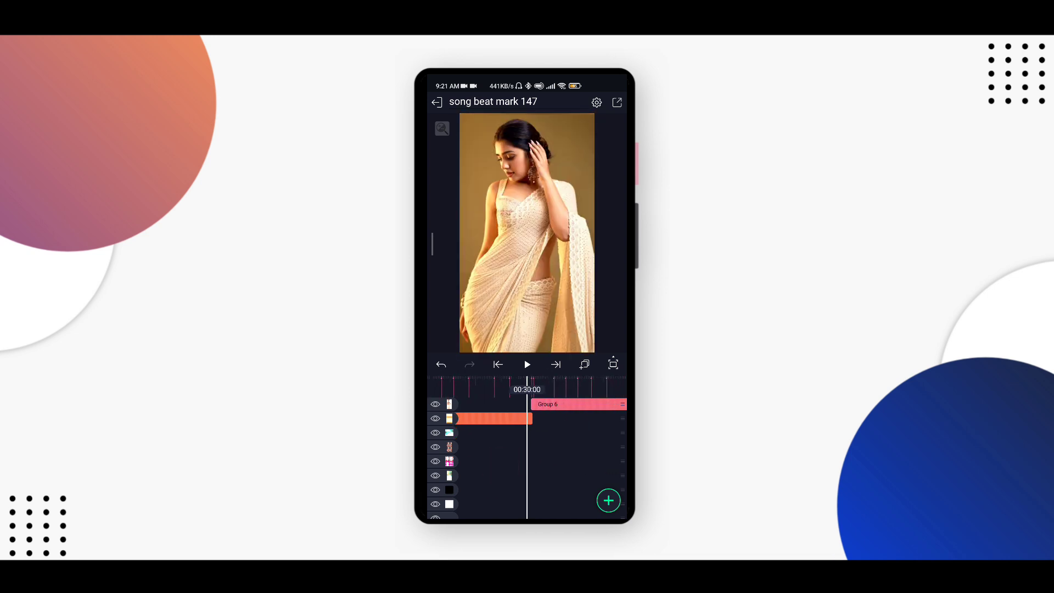
left_click(437, 101)
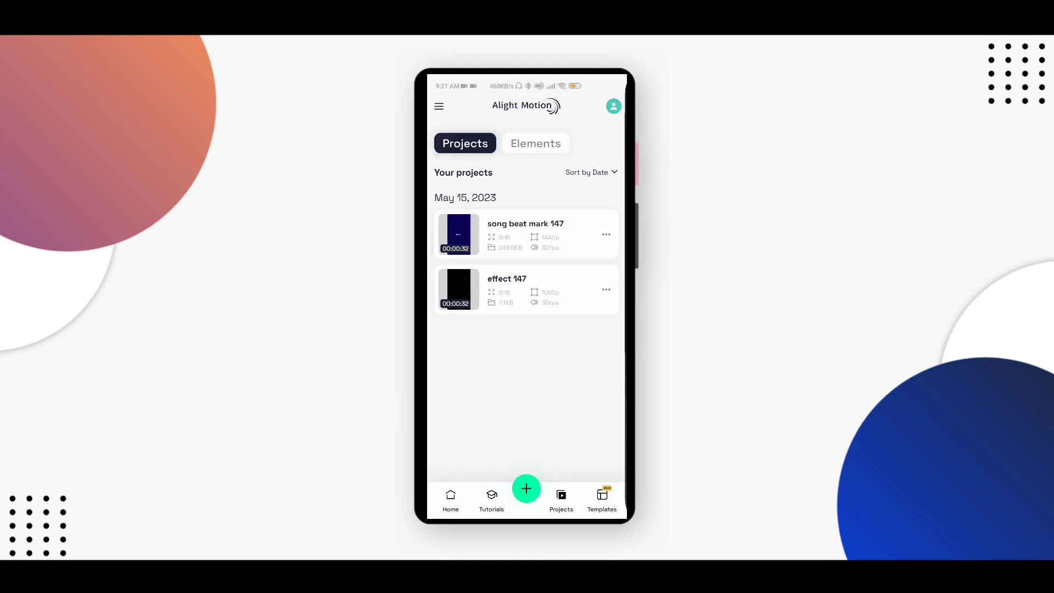
Step: Copy all seven layers from the effect 147 project and go back to the projects list
left_click(527, 290)
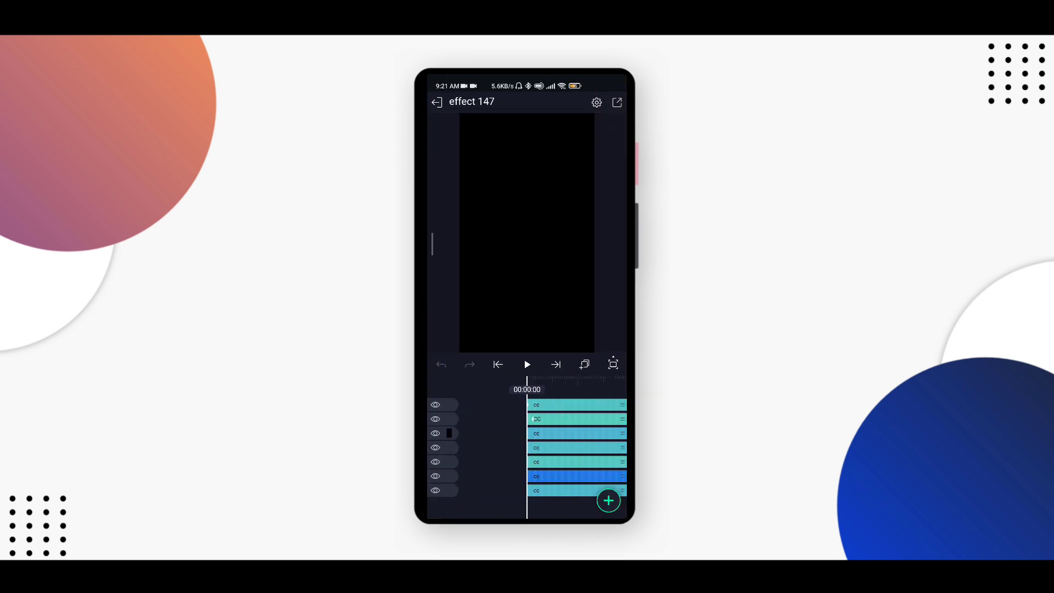
left_click(613, 364)
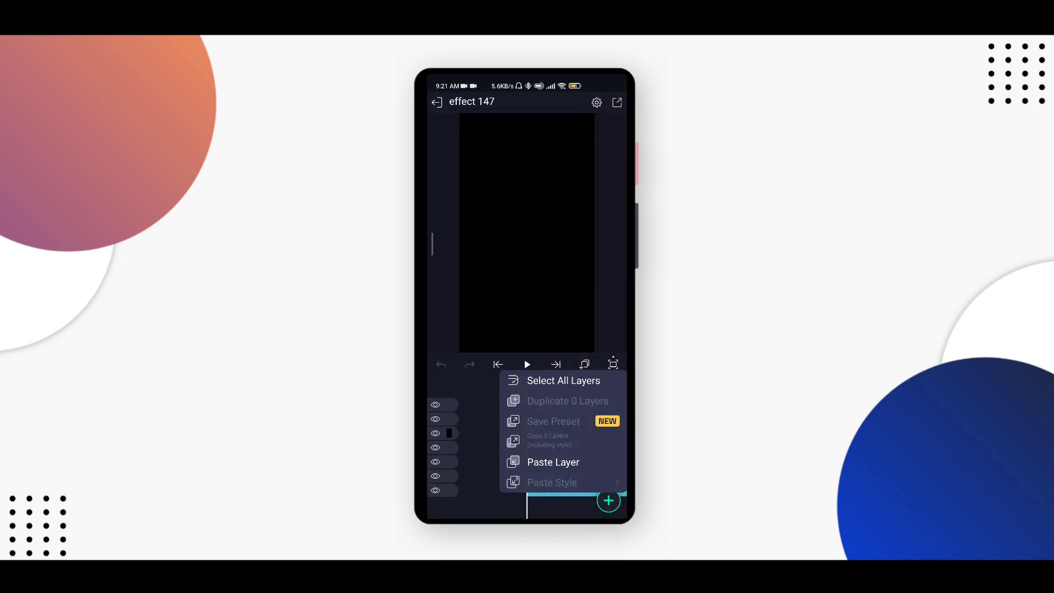
left_click(563, 381)
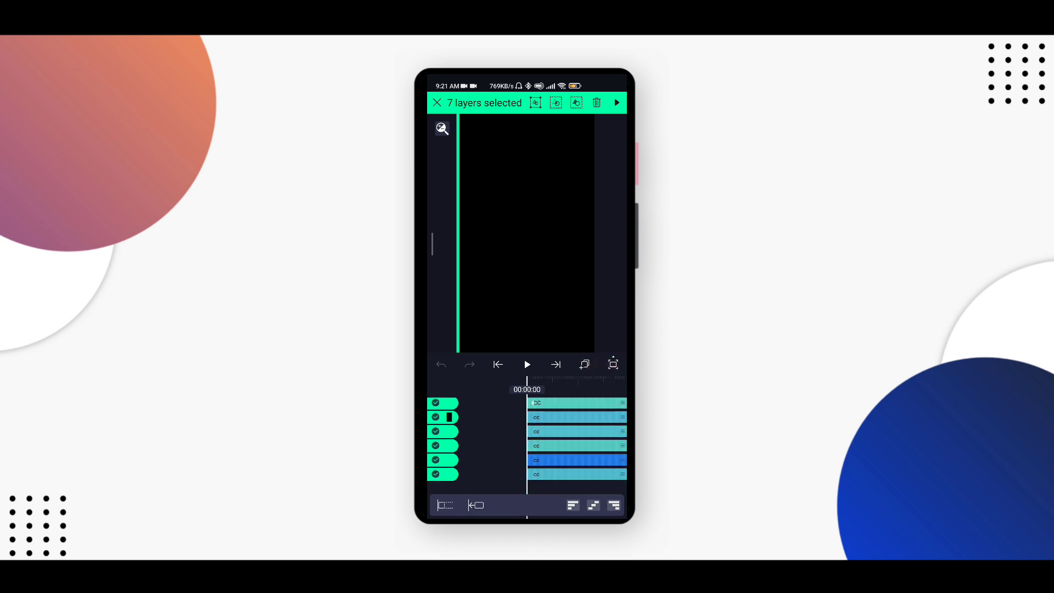
left_click(585, 364)
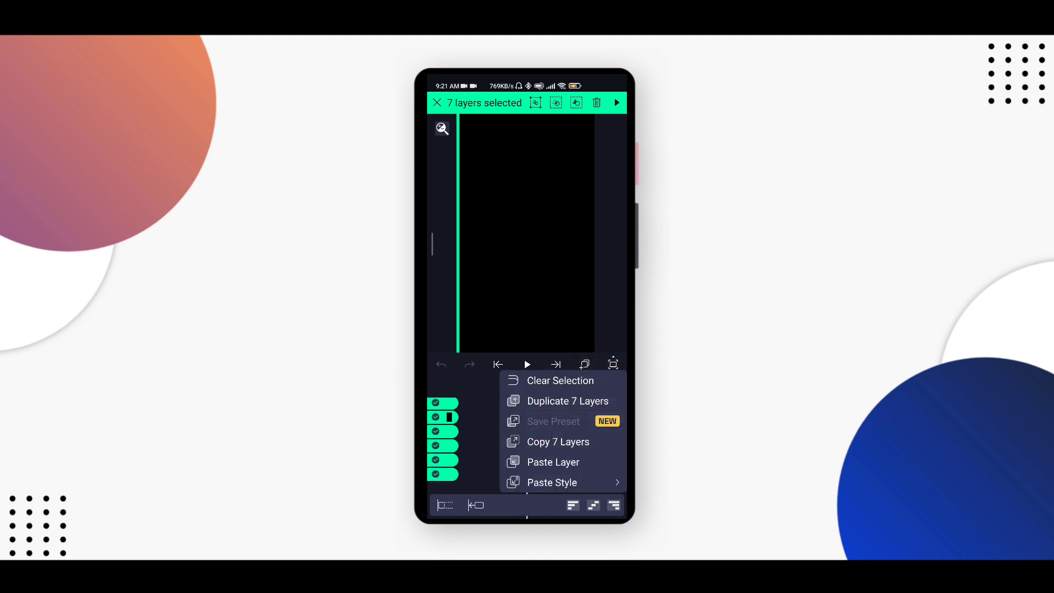
left_click(557, 441)
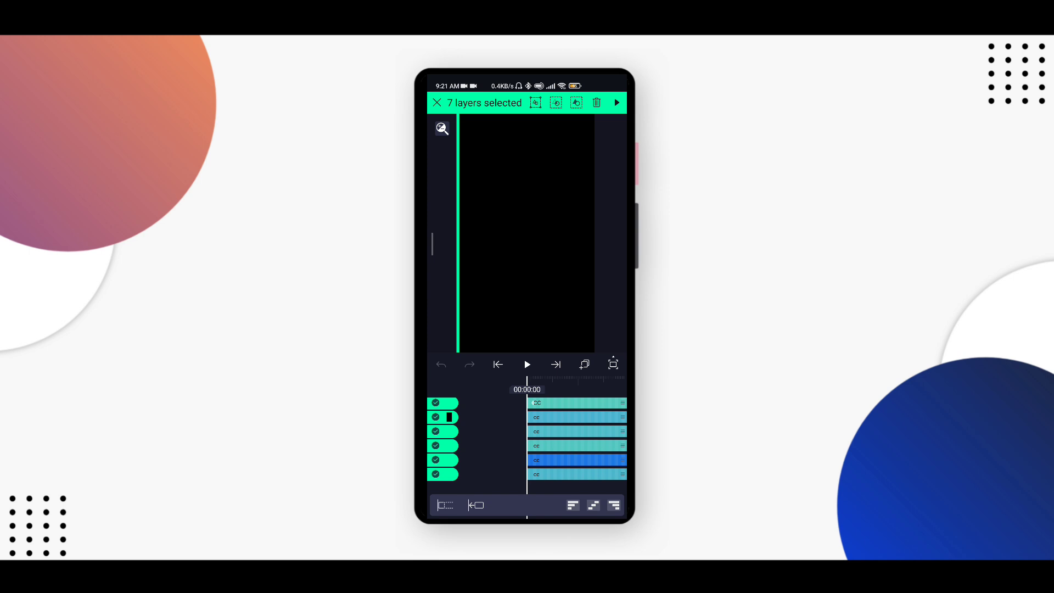
left_click(437, 102)
left_click(437, 103)
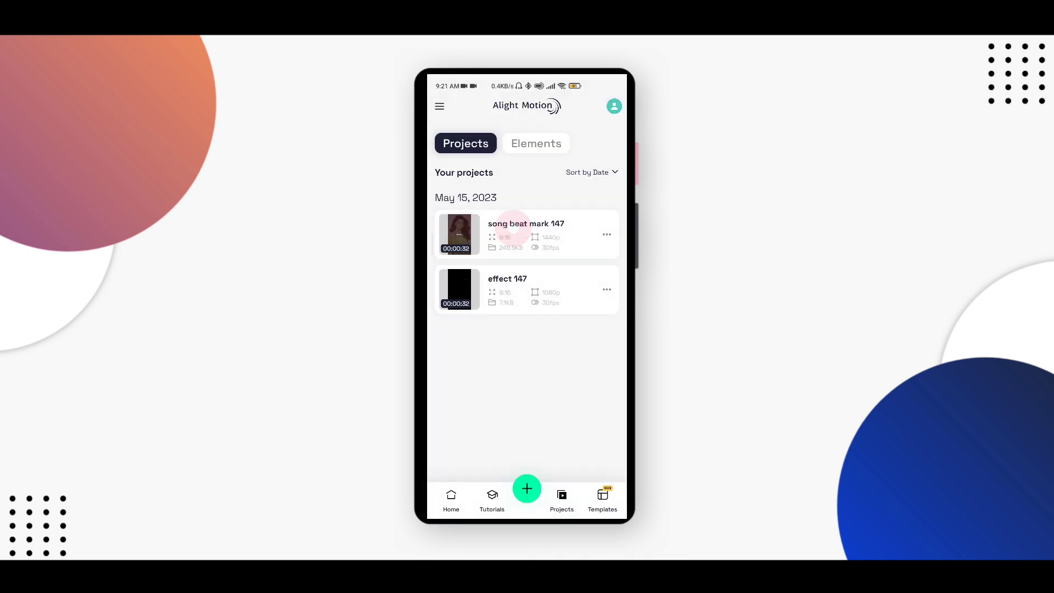
Step: Paste the seven copied effect layers into song beat mark 147
left_click(527, 235)
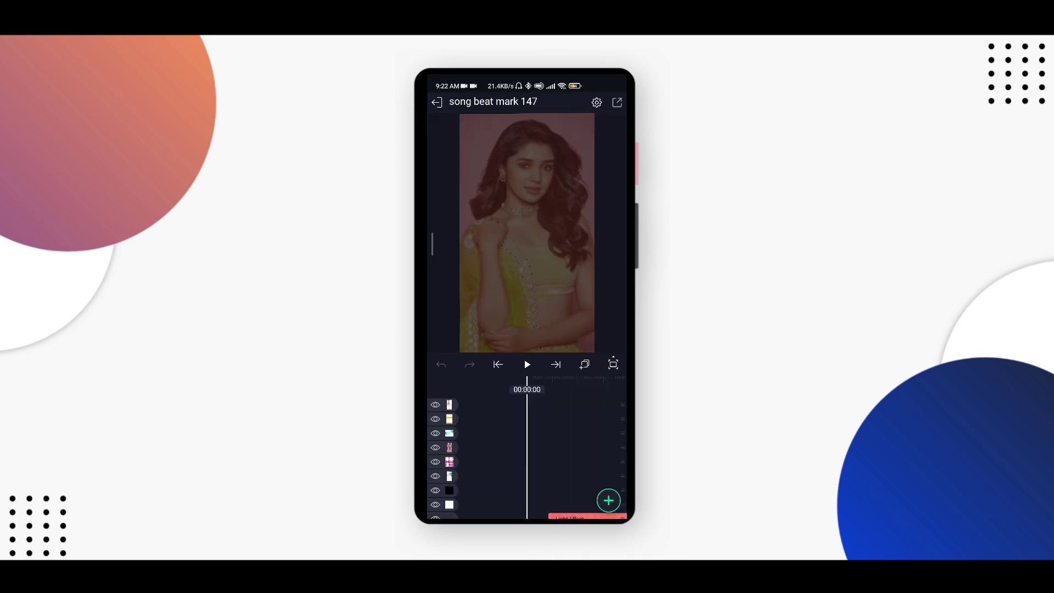
left_click(584, 365)
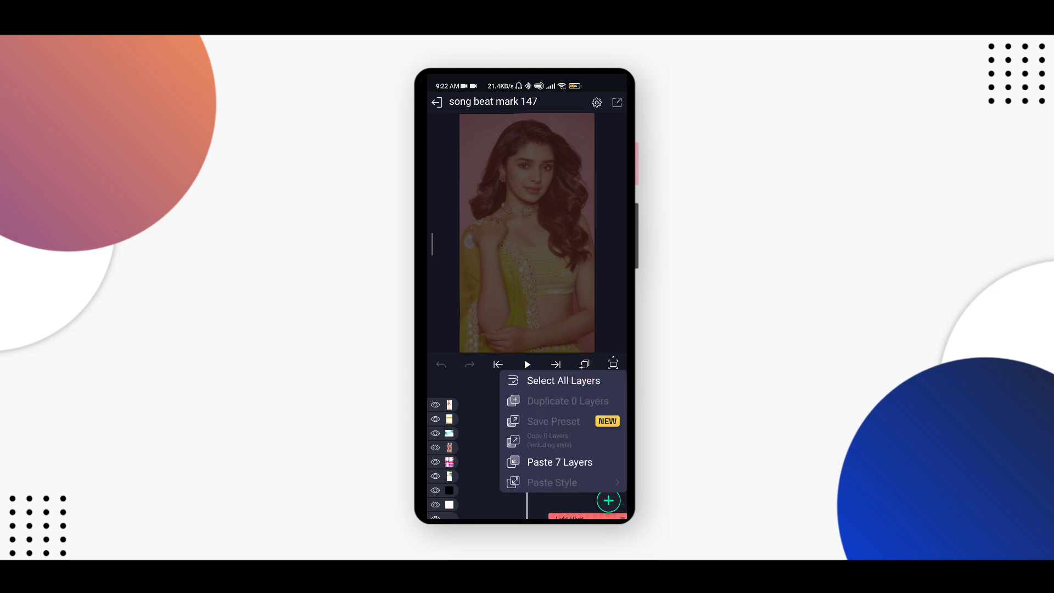
left_click(560, 462)
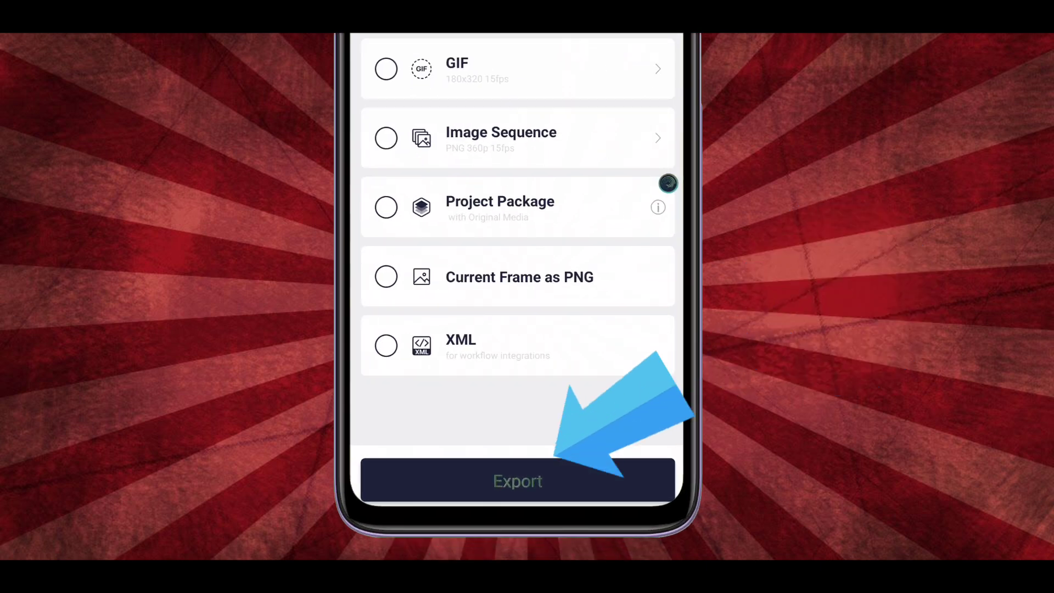
Step: Export the song beat mark 147 project as a video
left_click(548, 481)
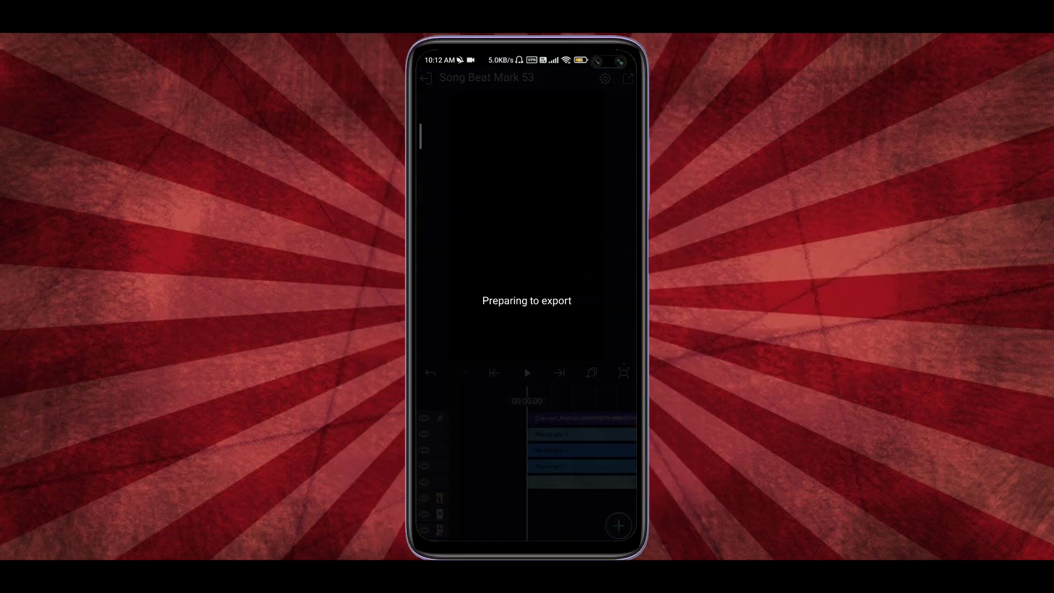